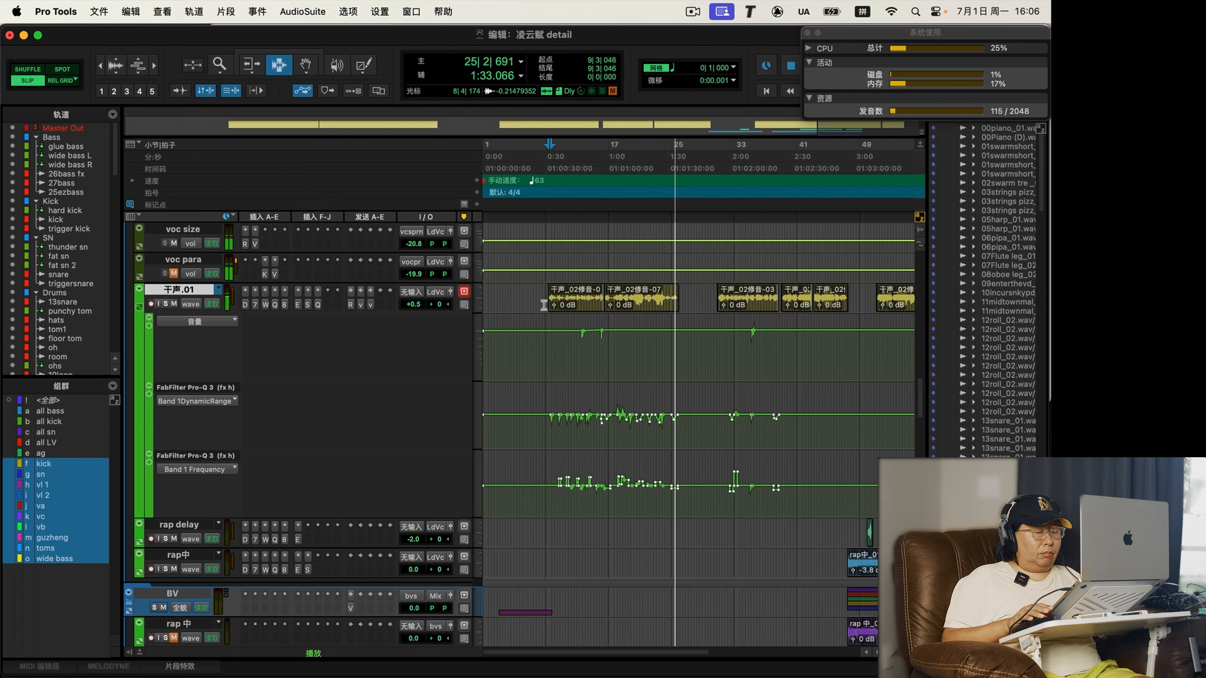
# Play the 干声.01 vocal from bar 9 and again from bar 11 with its Pro-Q 3 insert bypassed.
pyautogui.press('space')
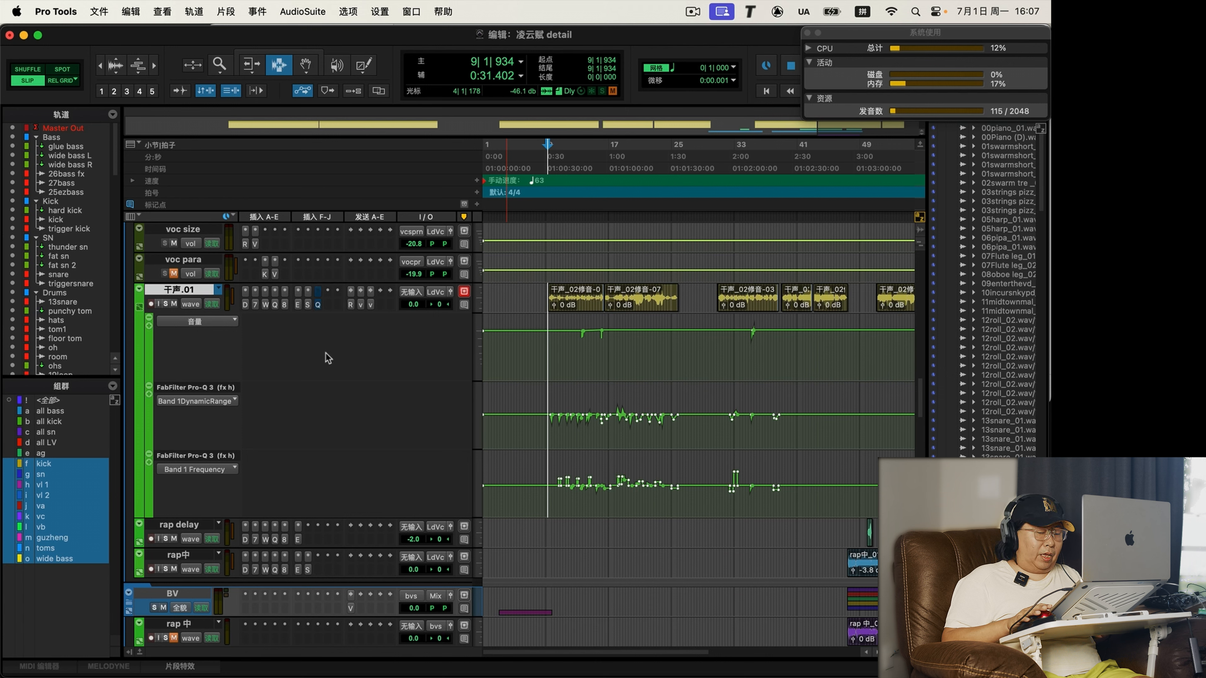
pyautogui.press('space')
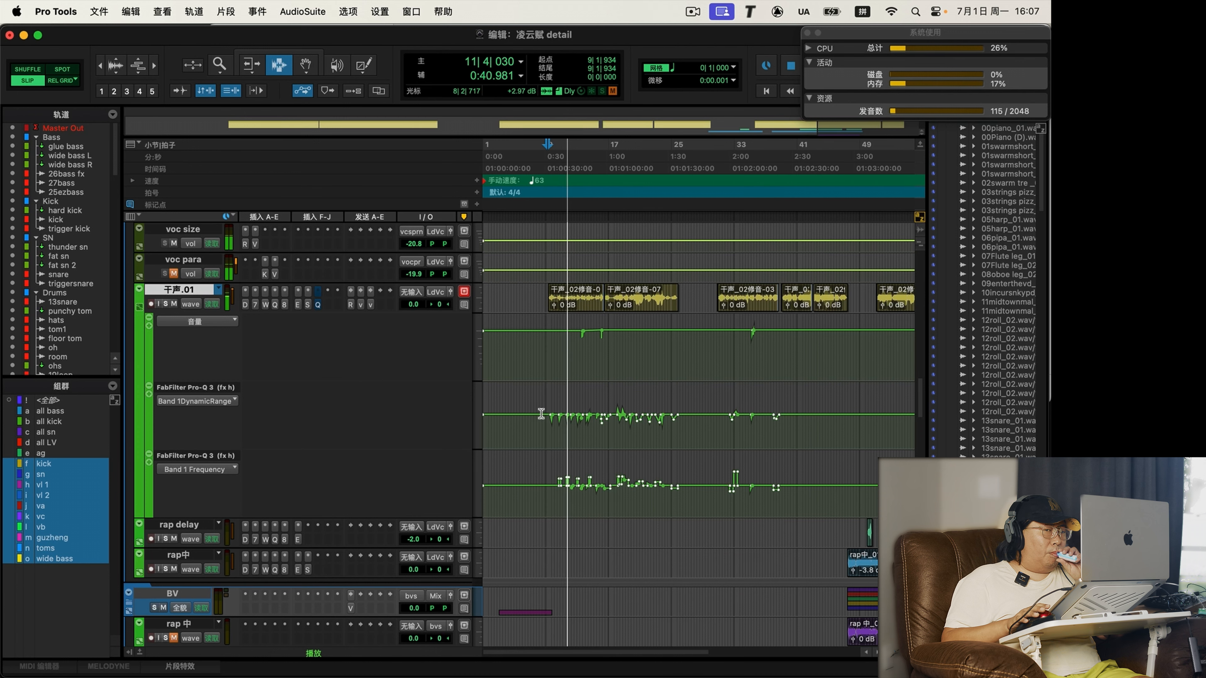
pyautogui.click(564, 401)
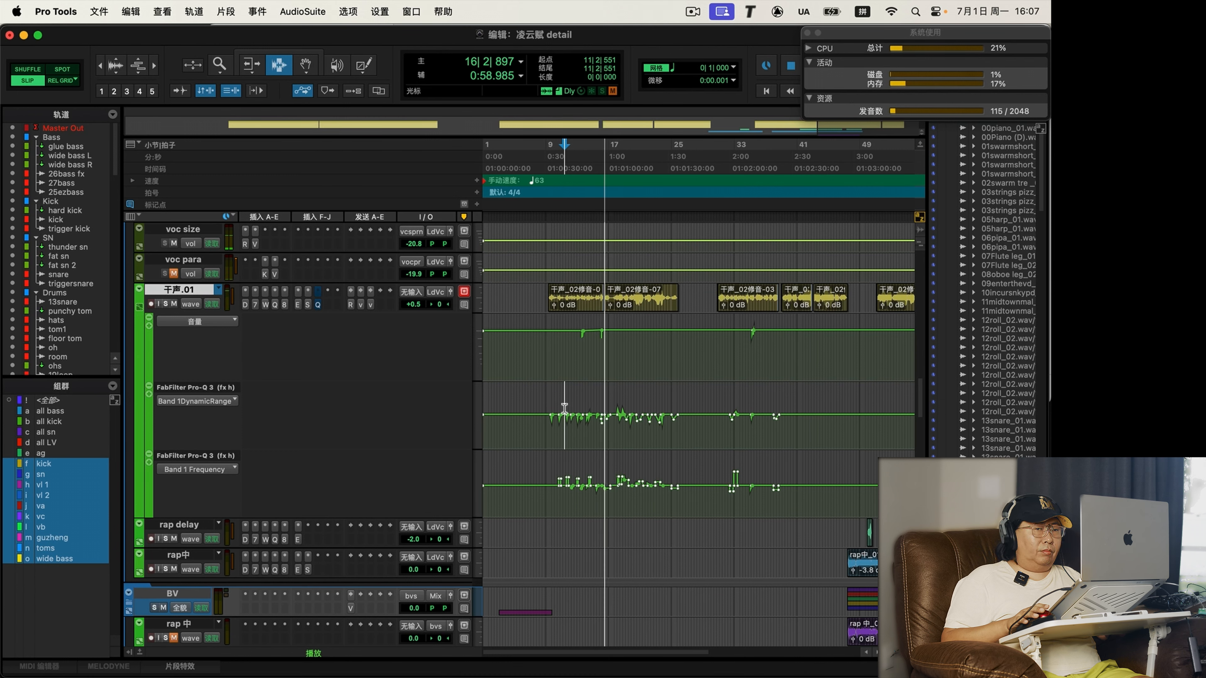
pyautogui.press('space')
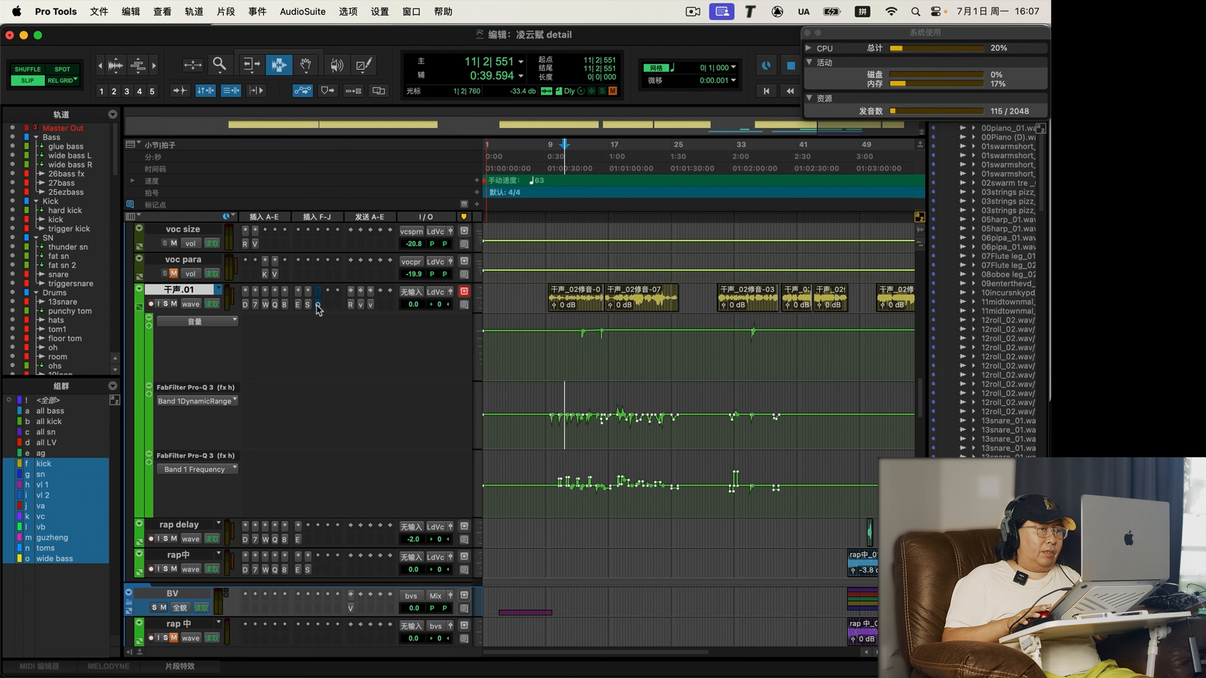
# Compare the 干声.01 passage from bar 11 by playing it with the Pro-Q 3 insert active and with it bypassed.
pyautogui.press('space')
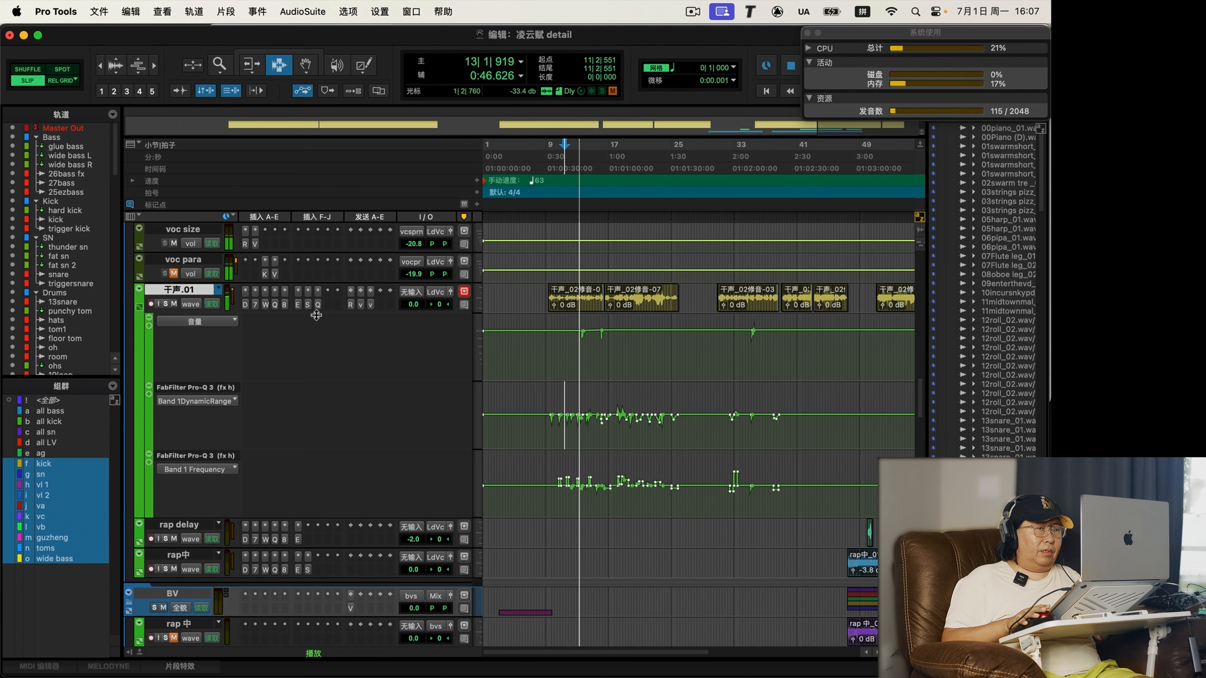
pyautogui.press('space')
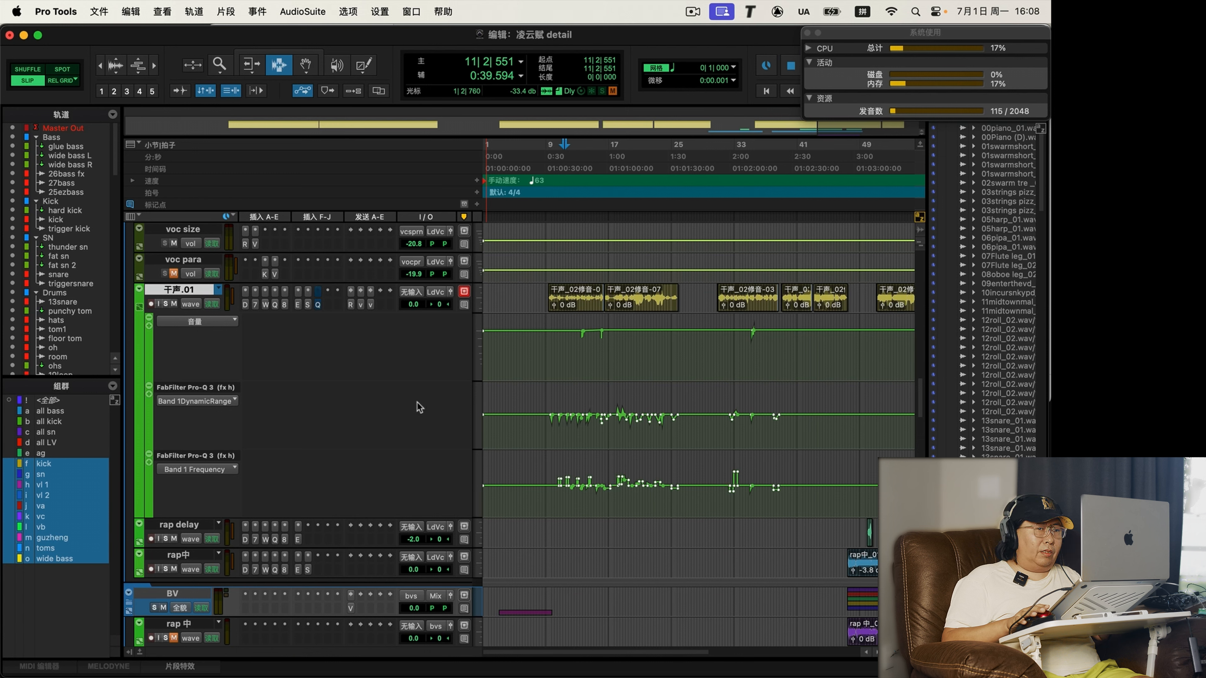
pyautogui.press('space')
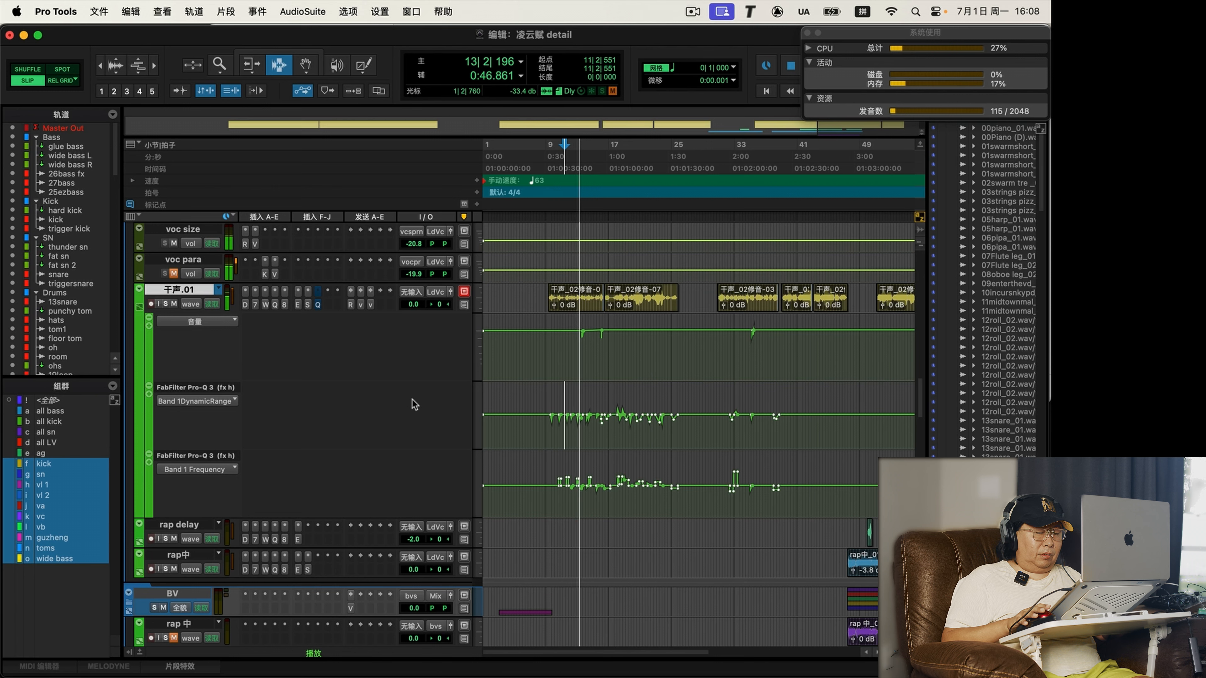
pyautogui.press('space')
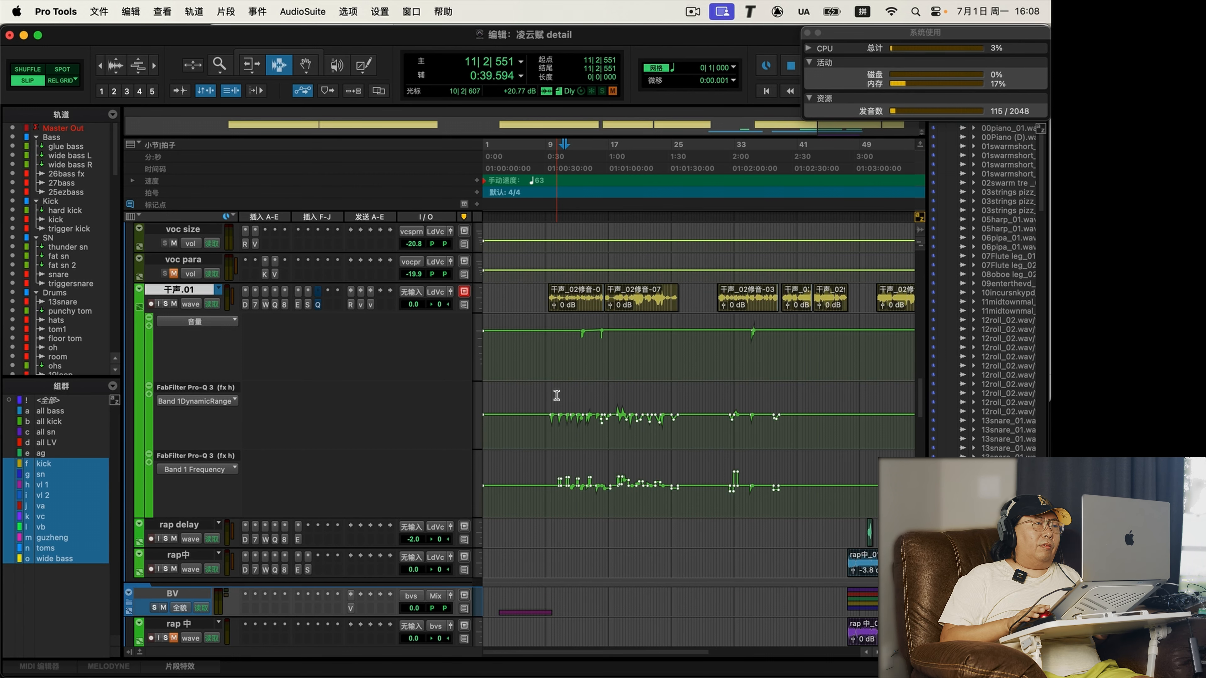
# Open the FabFilter Pro-Q 3 insert on 干声.01 and position its window so the automation lanes stay in view.
pyautogui.click(317, 304)
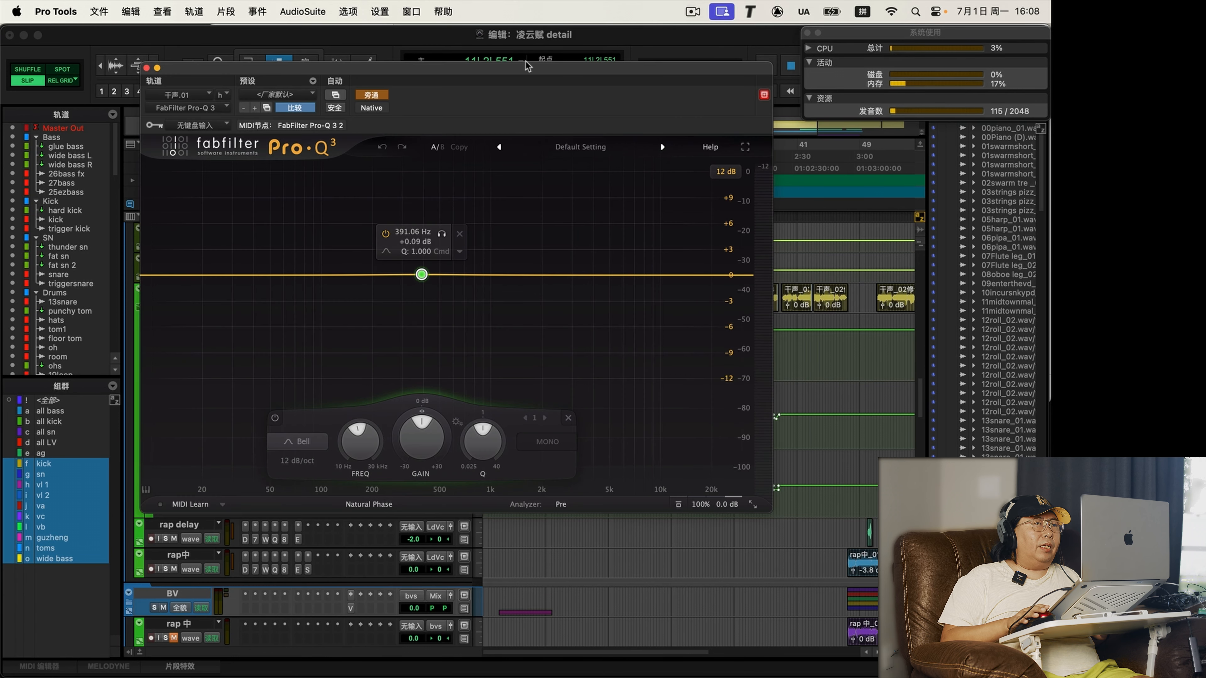
pyautogui.moveTo(529, 70); pyautogui.dragTo(301, 71)
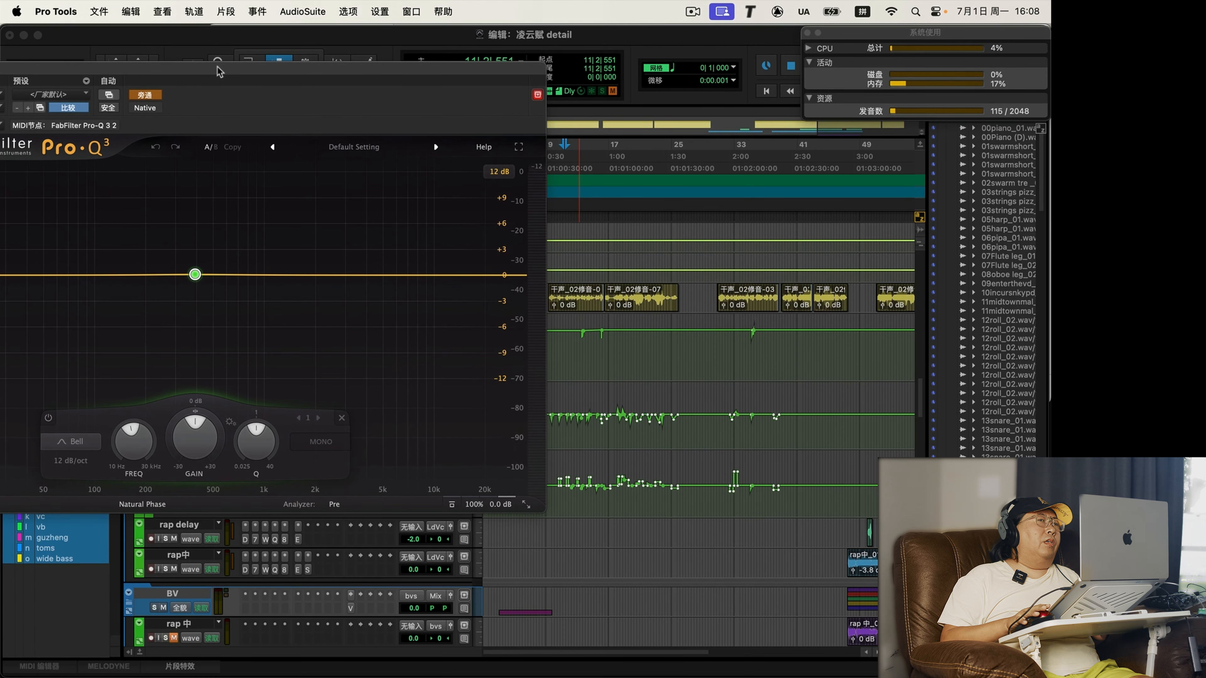
pyautogui.moveTo(188, 287)
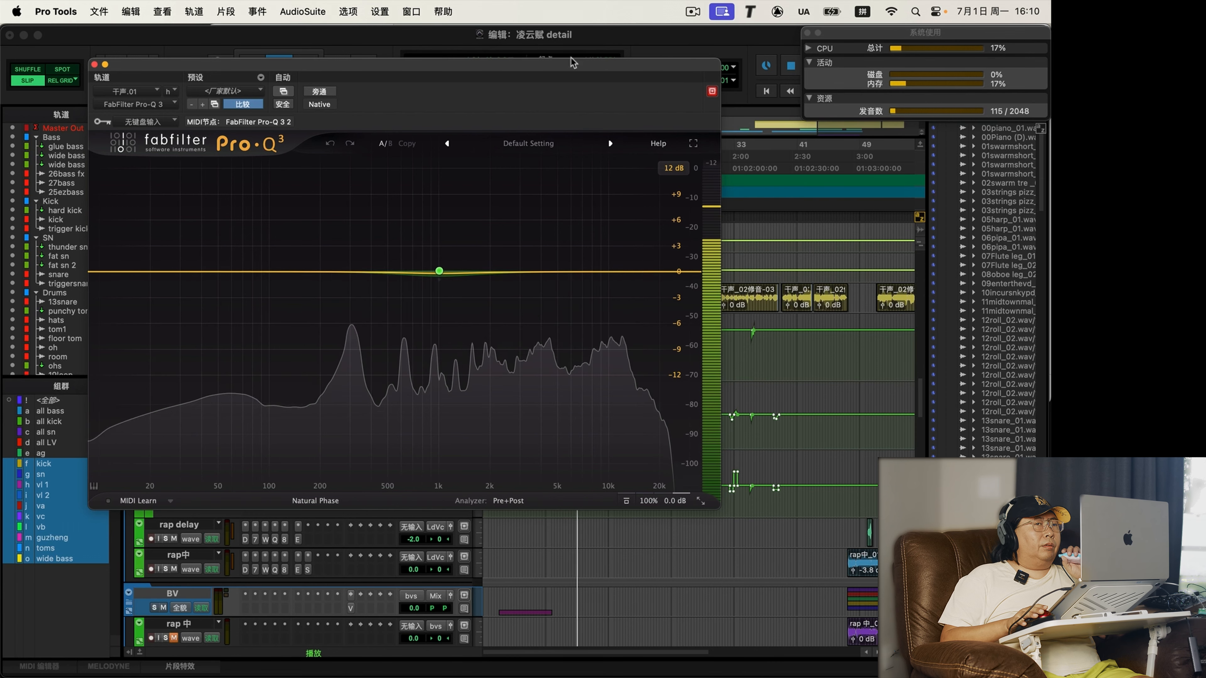
pyautogui.moveTo(560, 70); pyautogui.dragTo(383, 75)
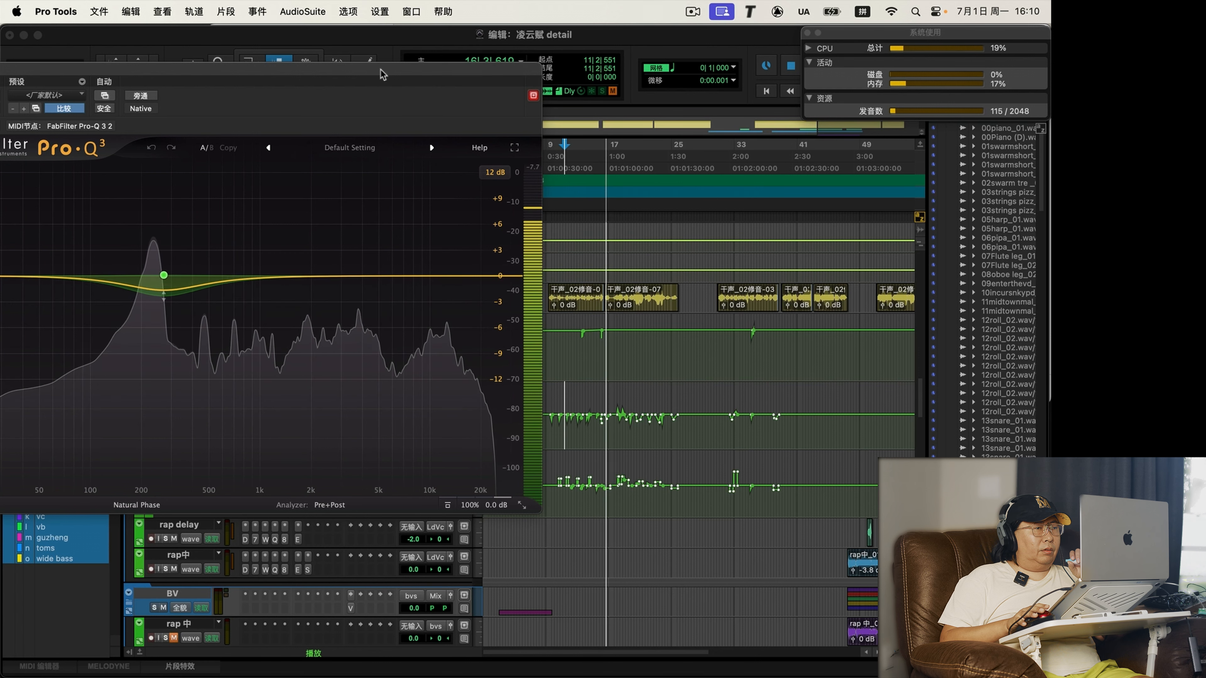
# Replay the vocal from bar 11 to watch the automated EQ band follow the voice, then stop playback.
pyautogui.press('space')
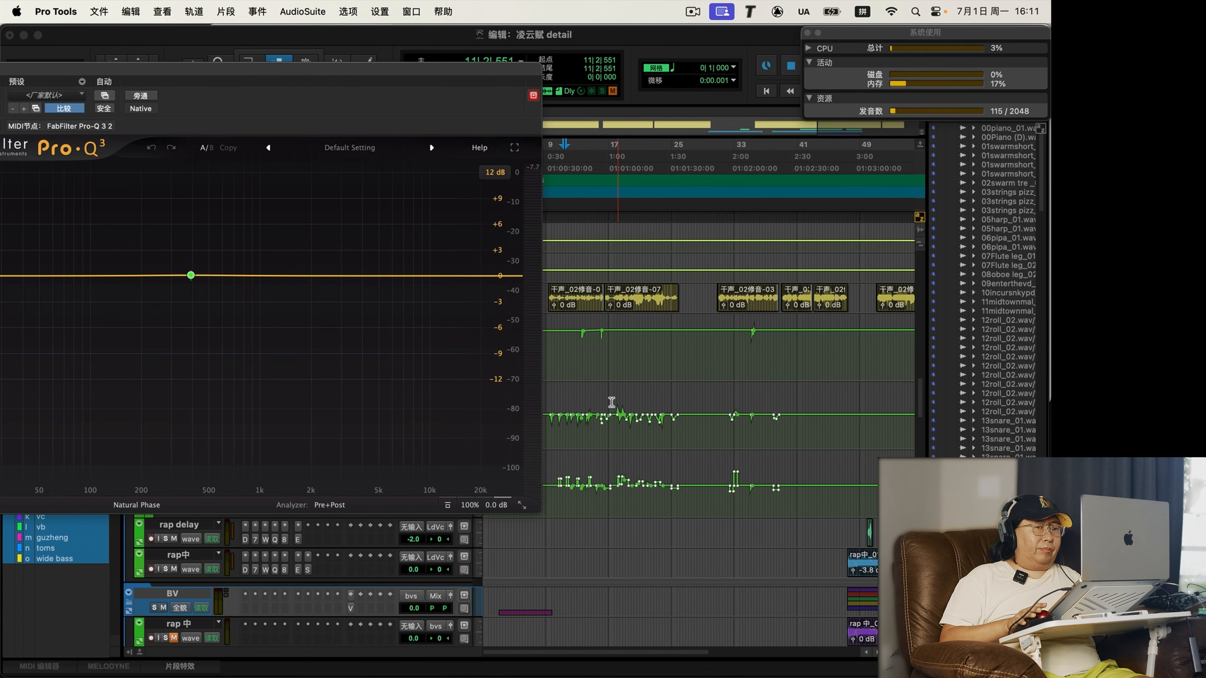
pyautogui.press('space')
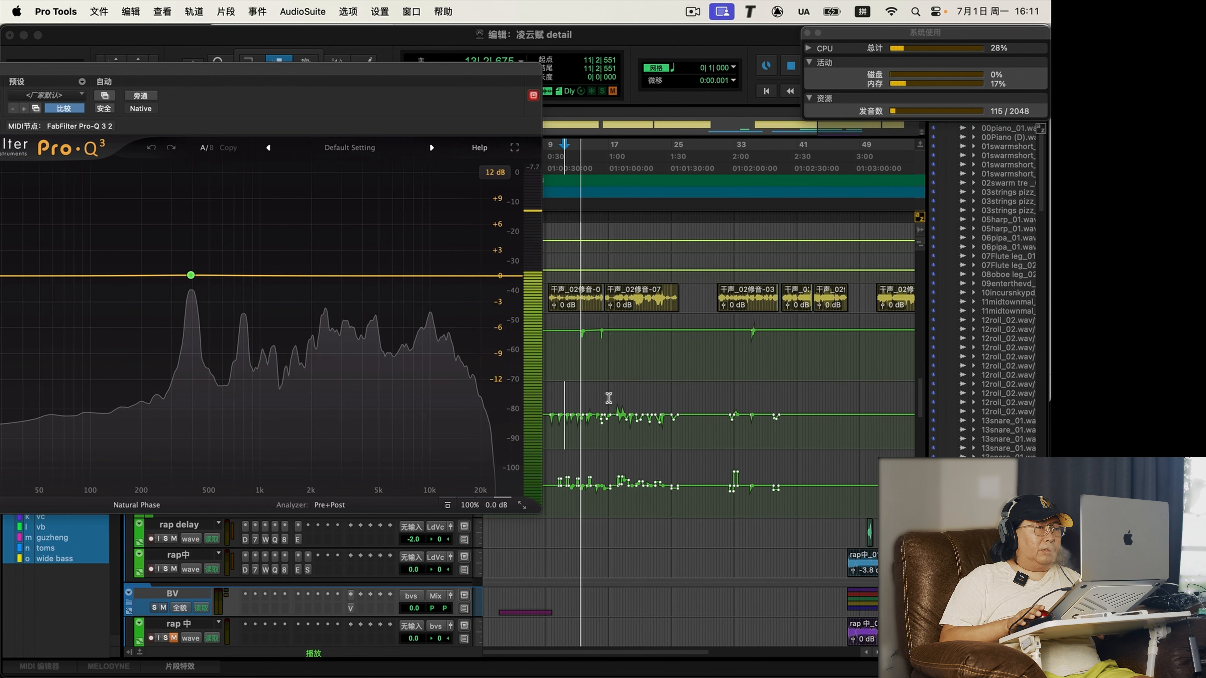
pyautogui.press('space')
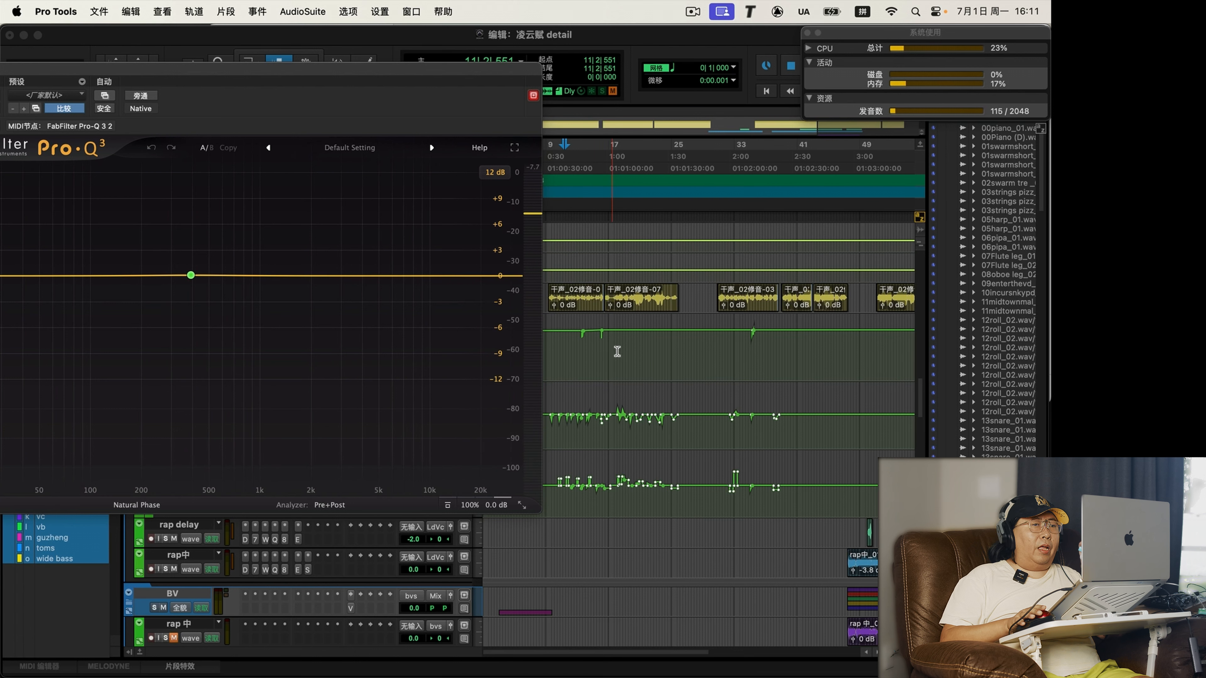
# Play the 干声.01 vocal from the start of the 干声_02修音-03 clip while watching the EQ band, then stop.
pyautogui.click(715, 296)
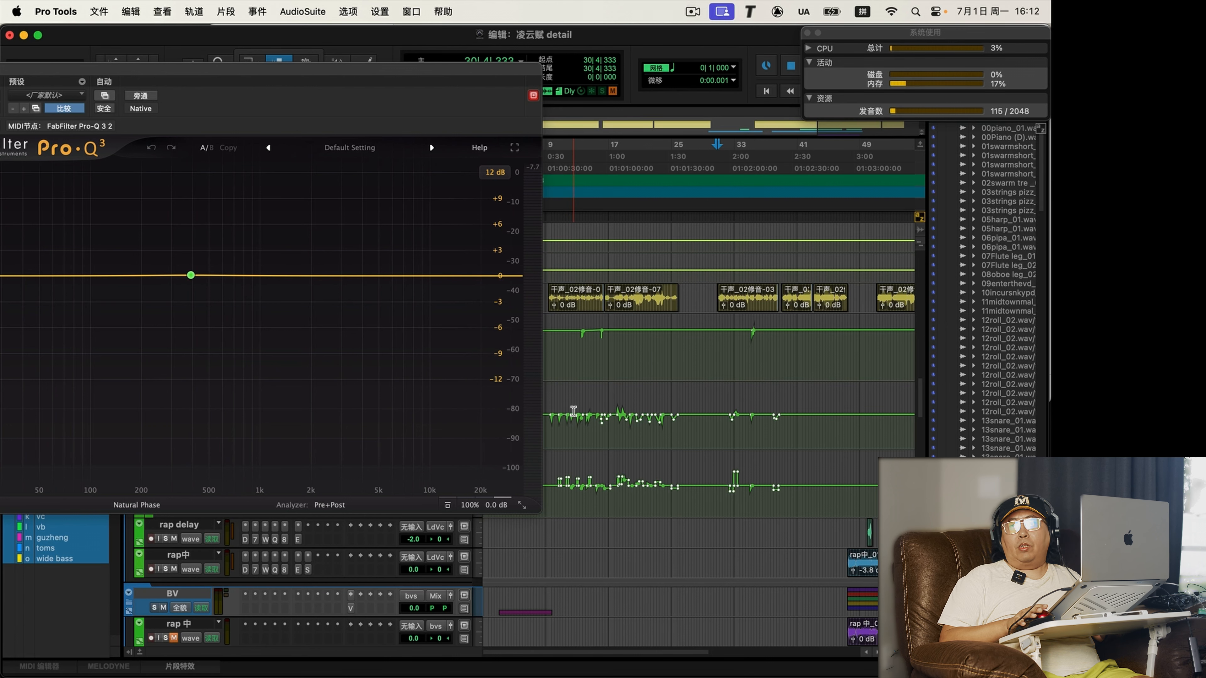
pyautogui.press('space')
pyautogui.press('space')
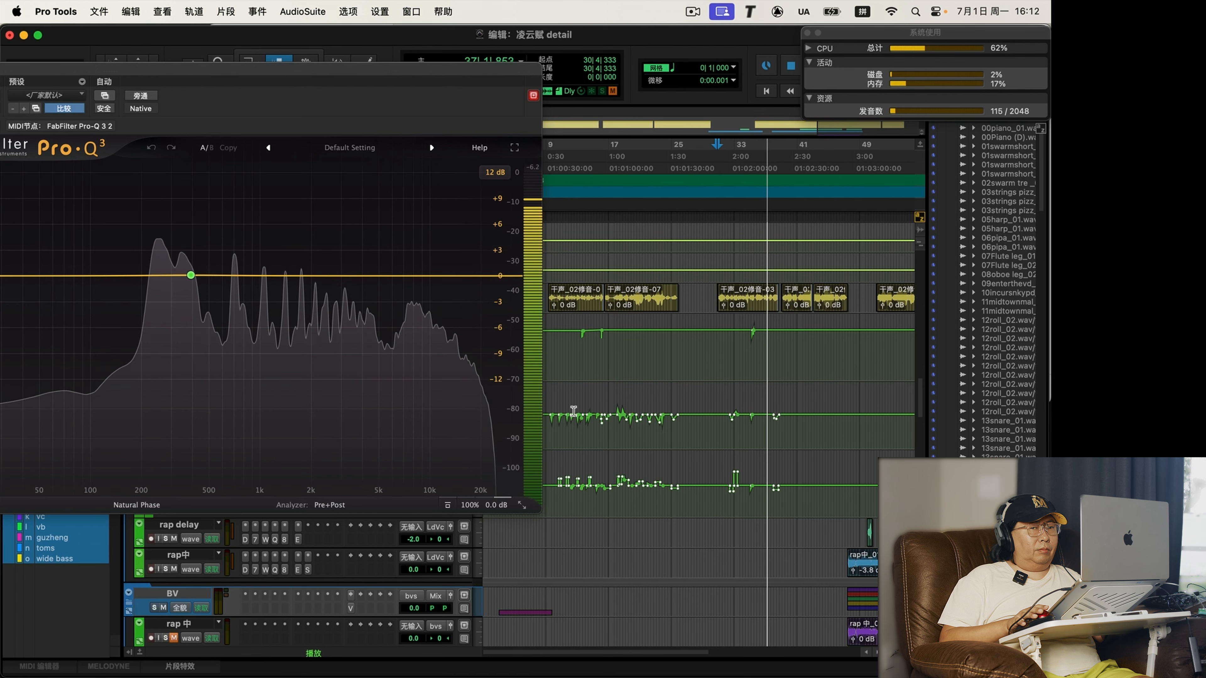
pyautogui.press('space')
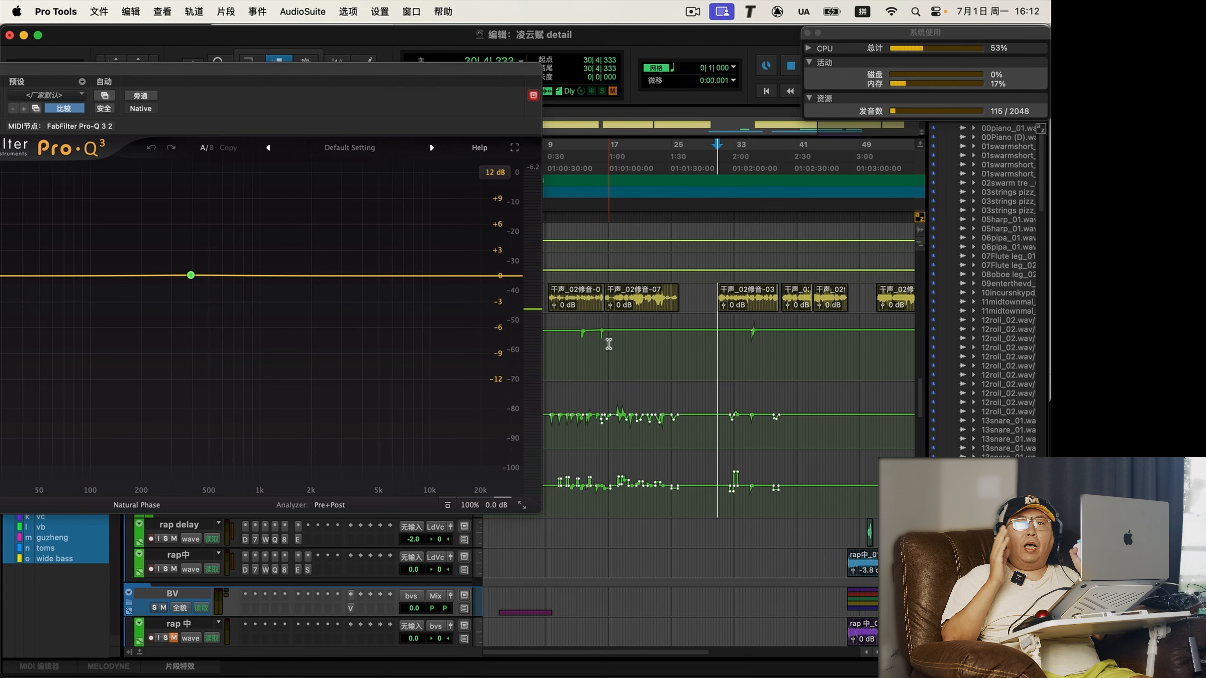
# Return the playback position to the start of the first 干声.01 clip and close the Pro-Q 3 window.
pyautogui.click(549, 295)
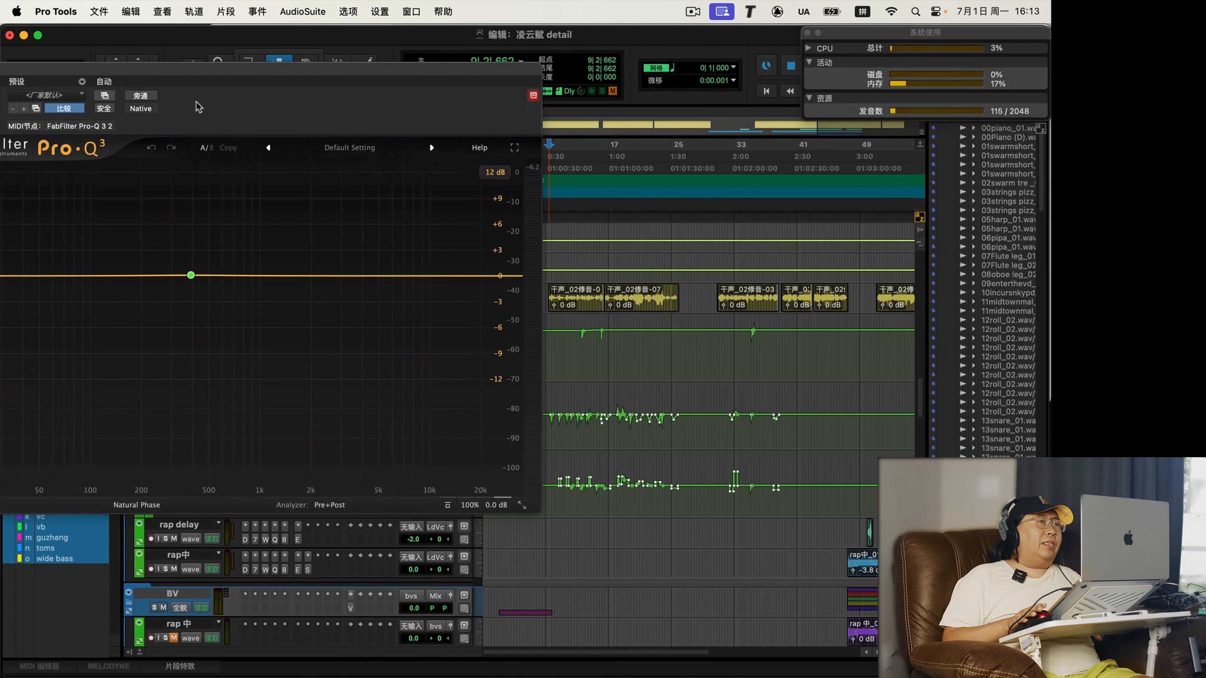
pyautogui.moveTo(190, 72); pyautogui.dragTo(414, 100)
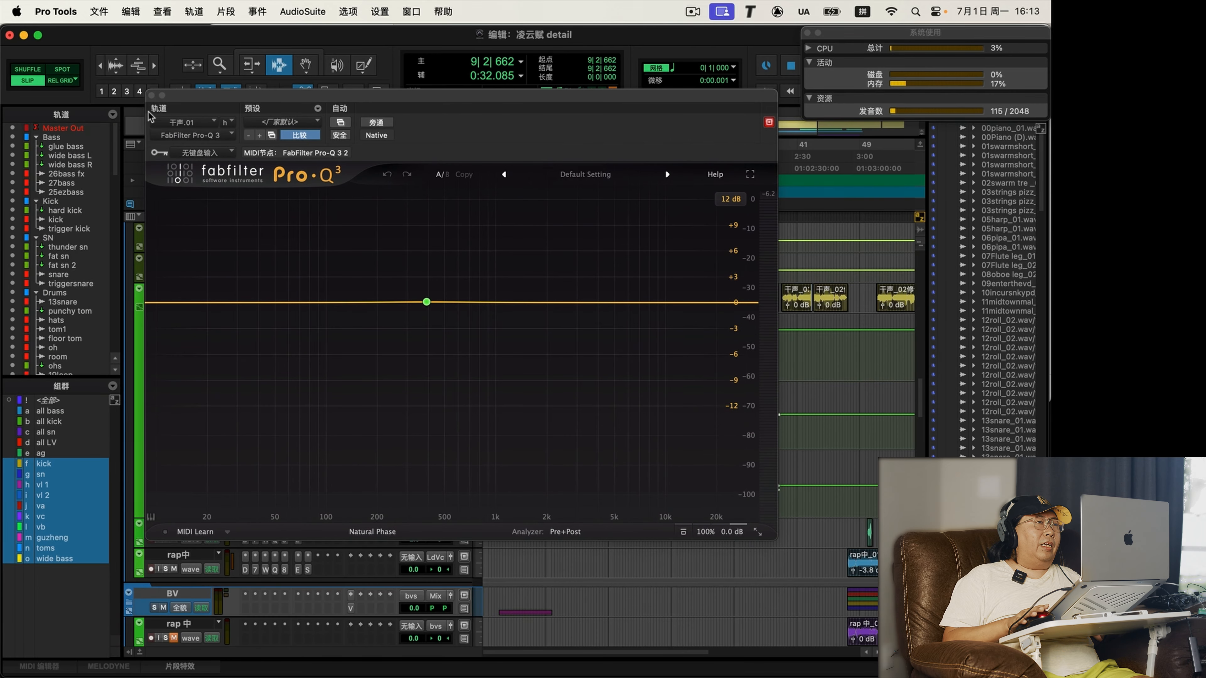
pyautogui.click(151, 95)
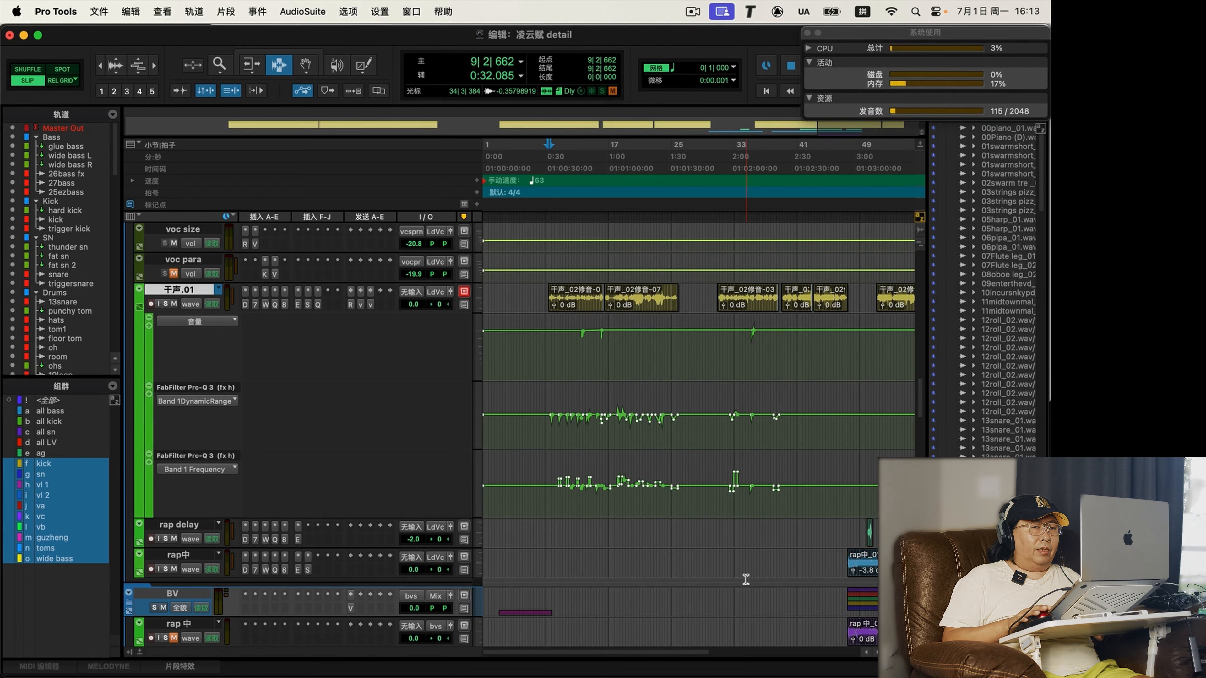
# Zoom in on the Band 1 automation at the beginning of the first vocal clip.
pyautogui.click(549, 408)
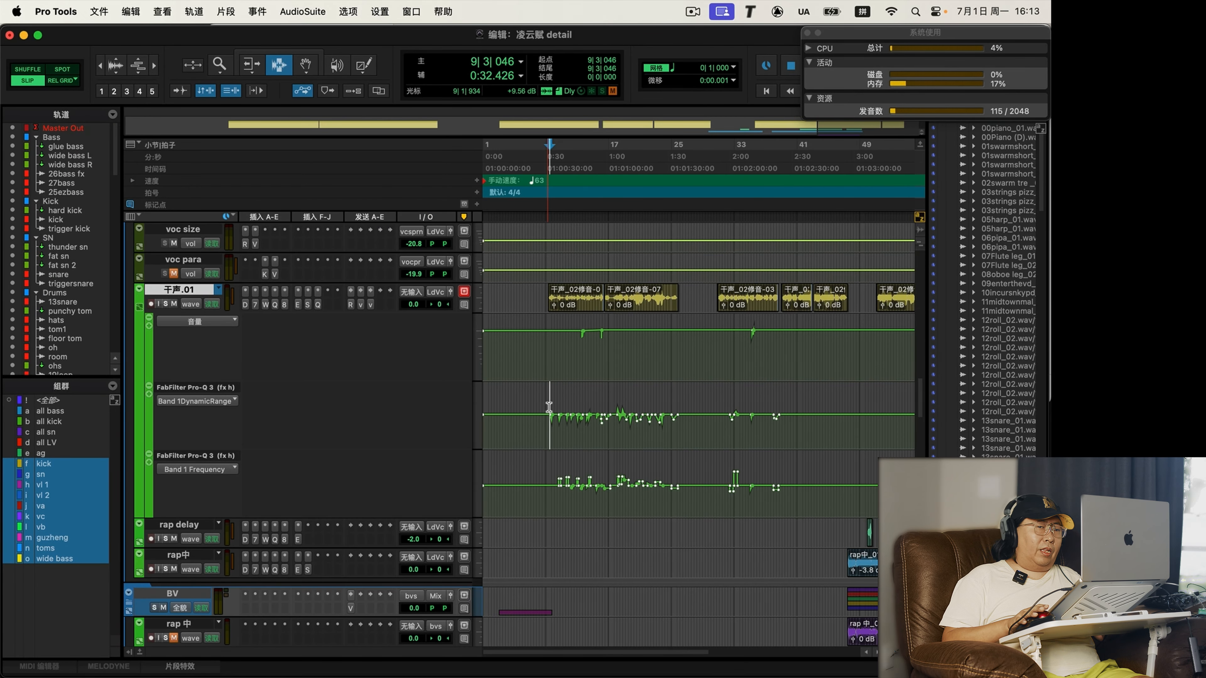
pyautogui.press('t')
pyautogui.press('t')
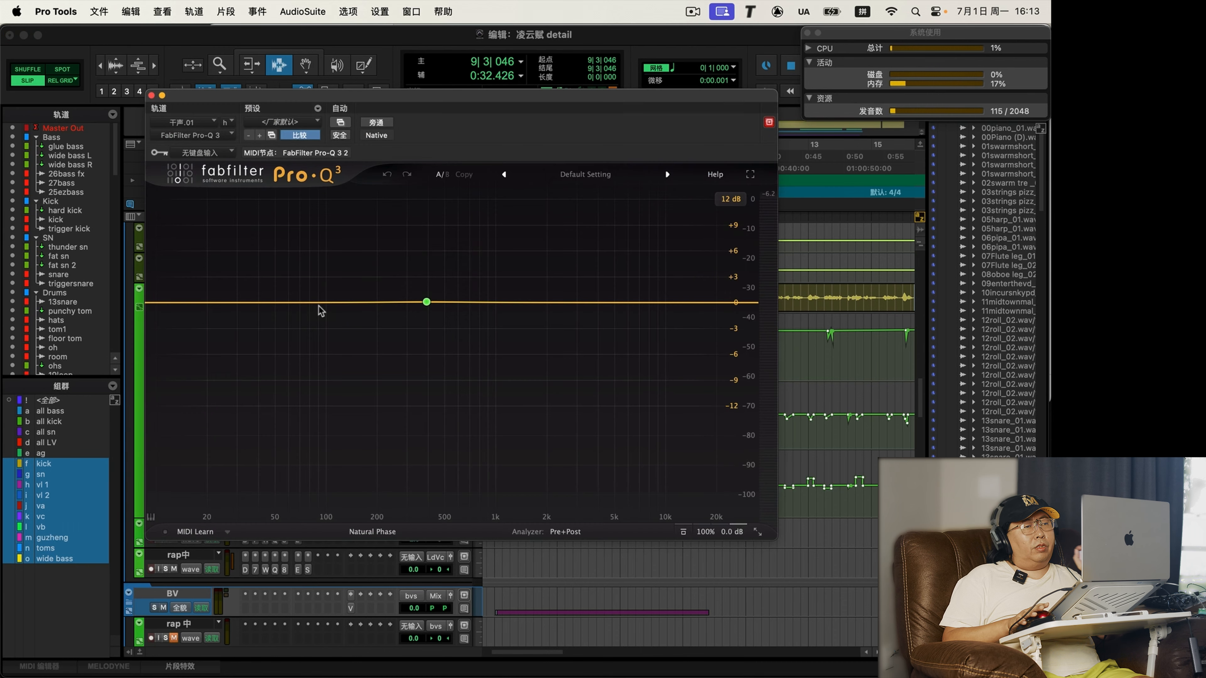
# Reopen Pro-Q 3 on 干声.01, uncover the automation lanes and select its EQ band to examine the gain and dynamics controls.
pyautogui.click(318, 291)
pyautogui.moveTo(524, 96); pyautogui.dragTo(378, 92)
pyautogui.click(280, 298)
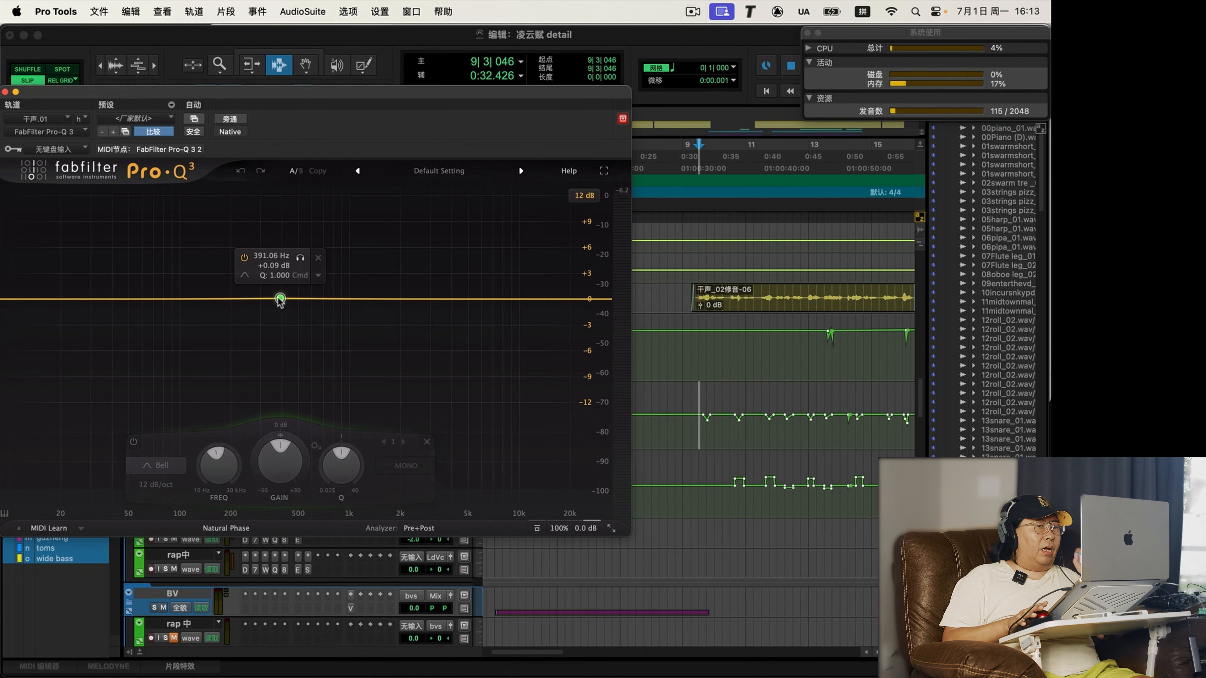
pyautogui.moveTo(272, 462)
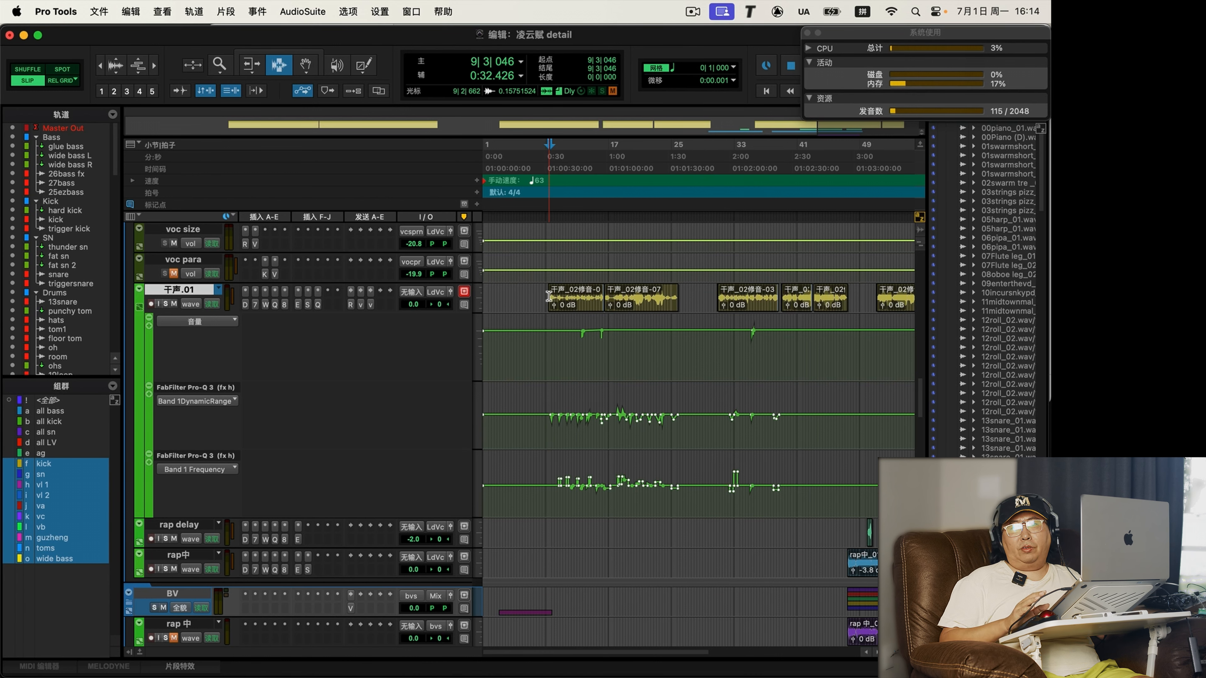
# Play the 干声.01 vocal from the start of its first clip with the Pro-Q 3 window open, then stop.
pyautogui.click(718, 297)
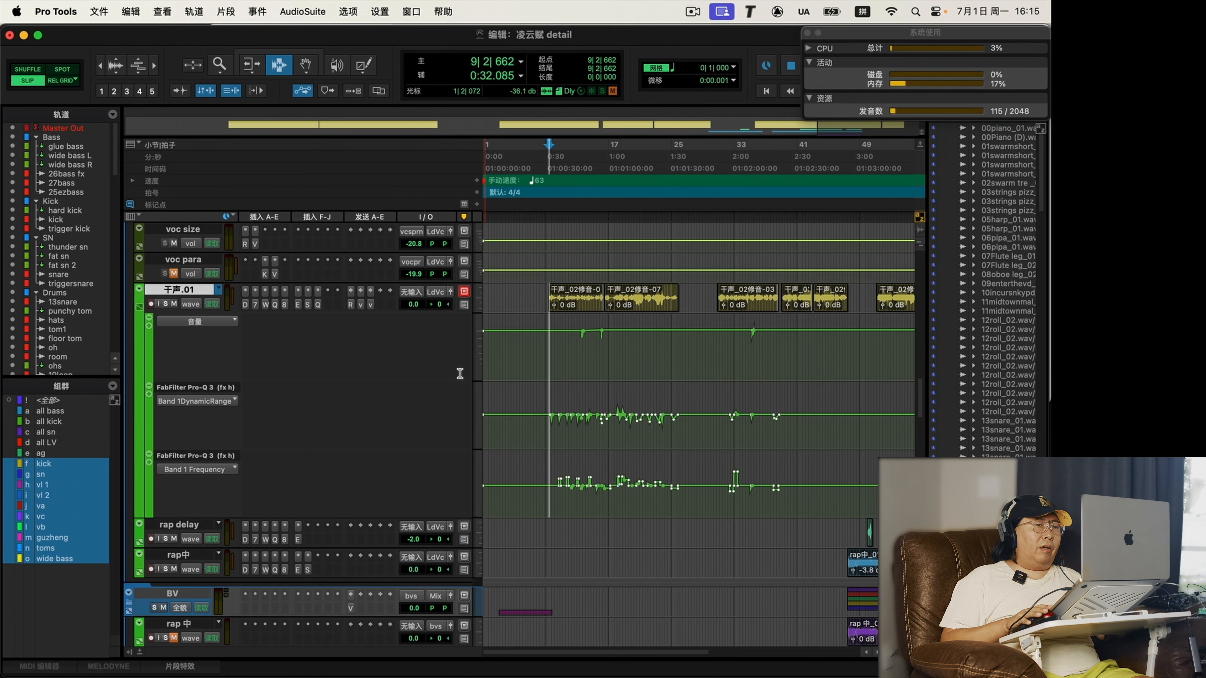
pyautogui.click(317, 304)
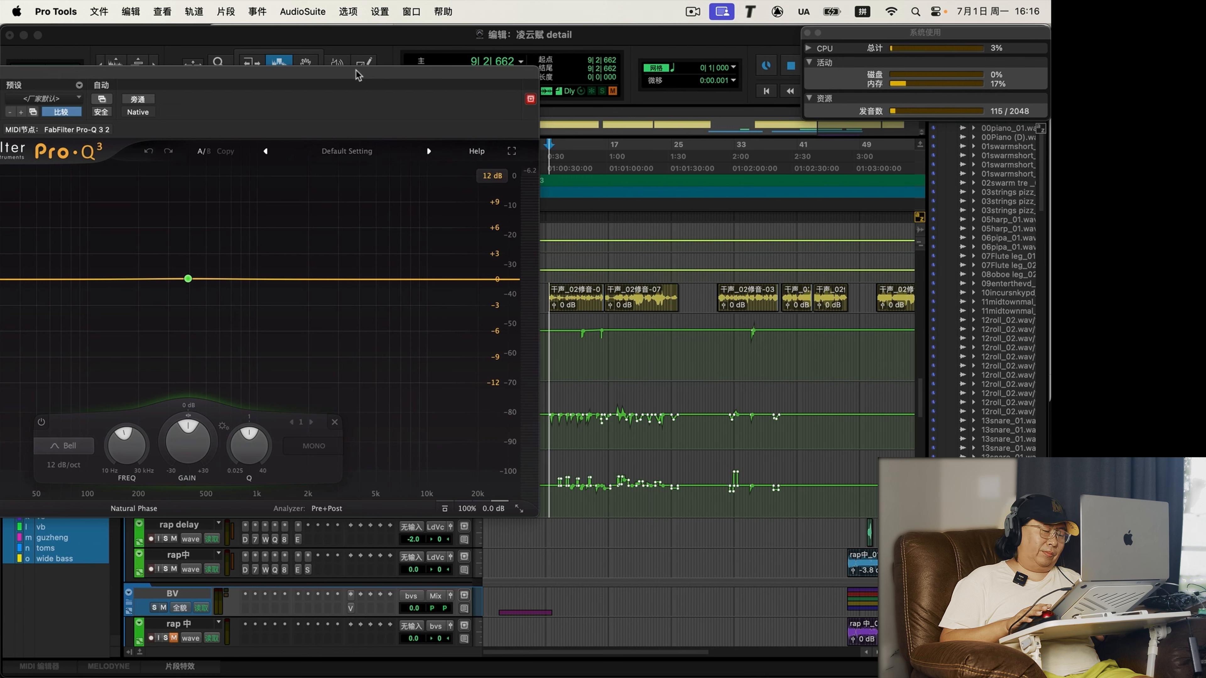
pyautogui.press('space')
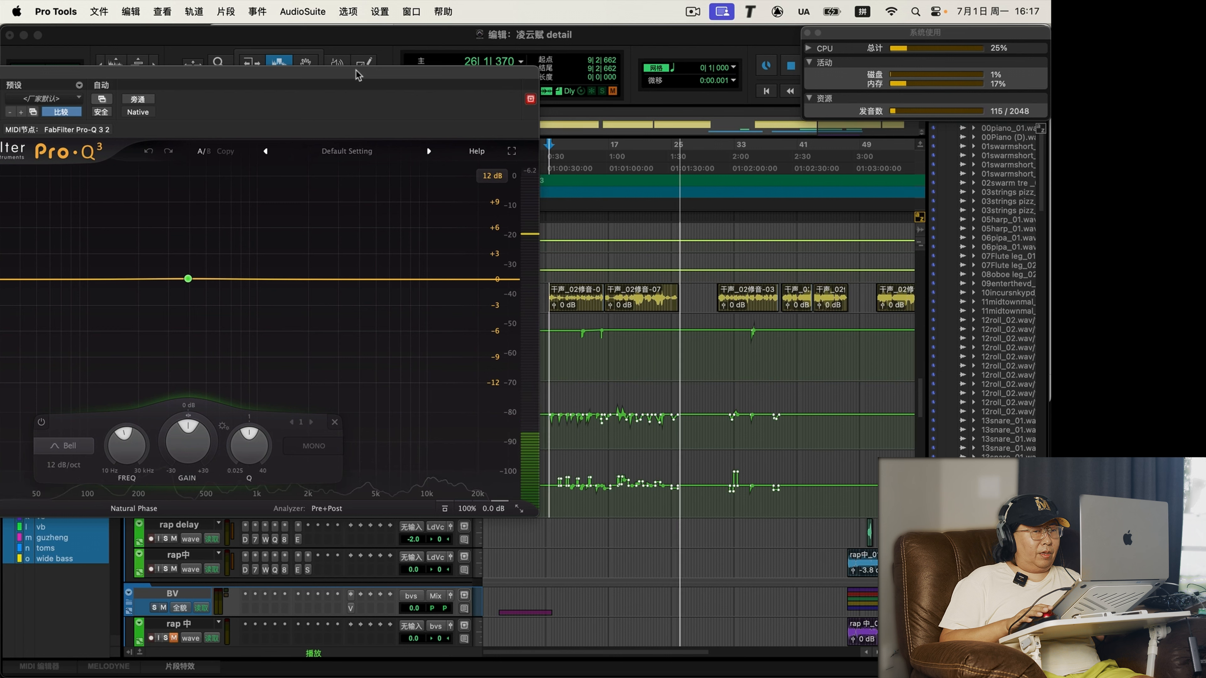
pyautogui.press('space')
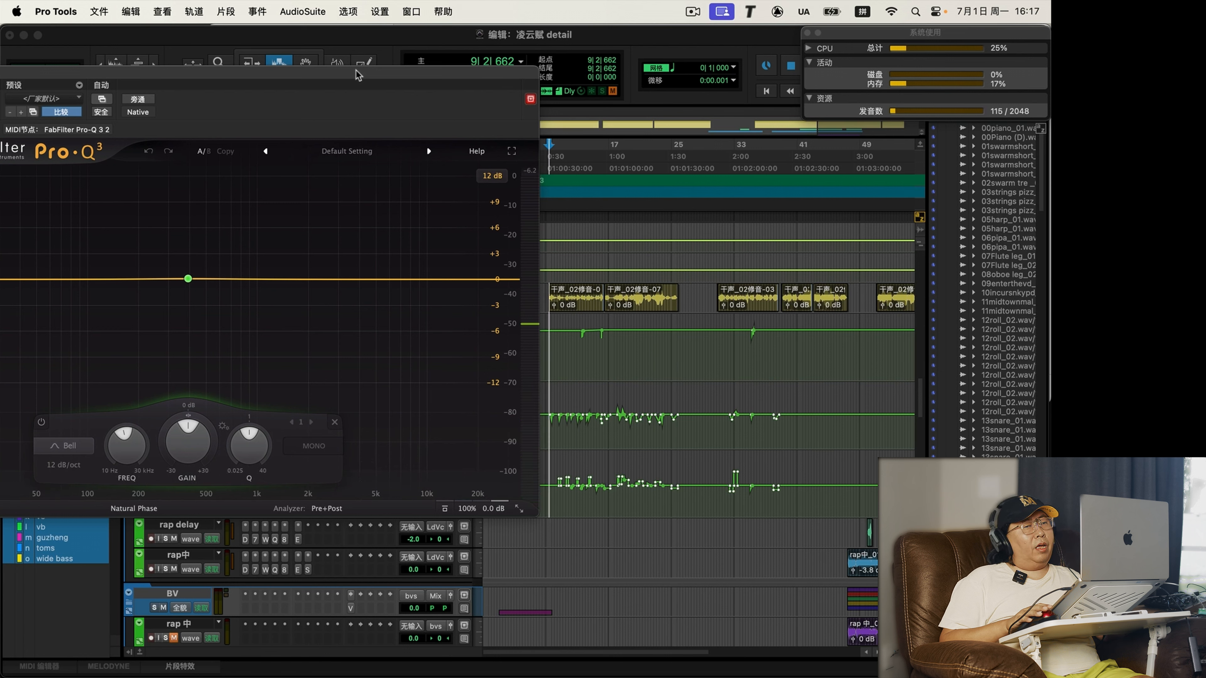